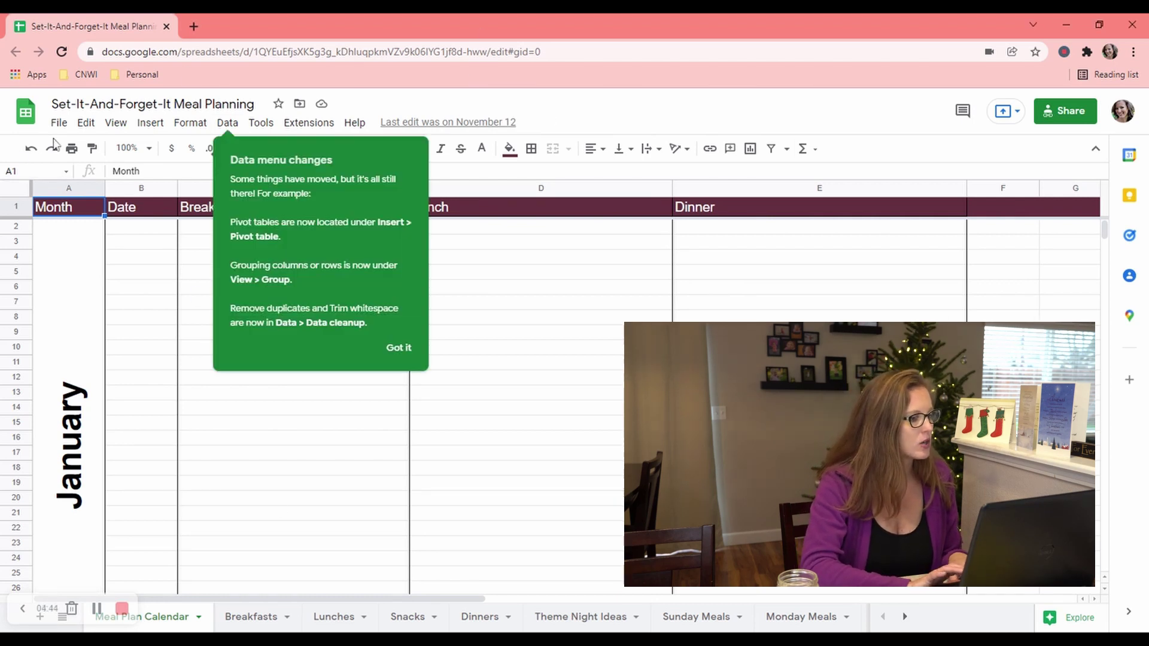
- Copy the spreadsheet as "2022 Set-It-And-Forget-It Meal Planning" and rename the copy "2022 Meal Plan"
{"action": "left_click", "coordinate": [59, 124]}
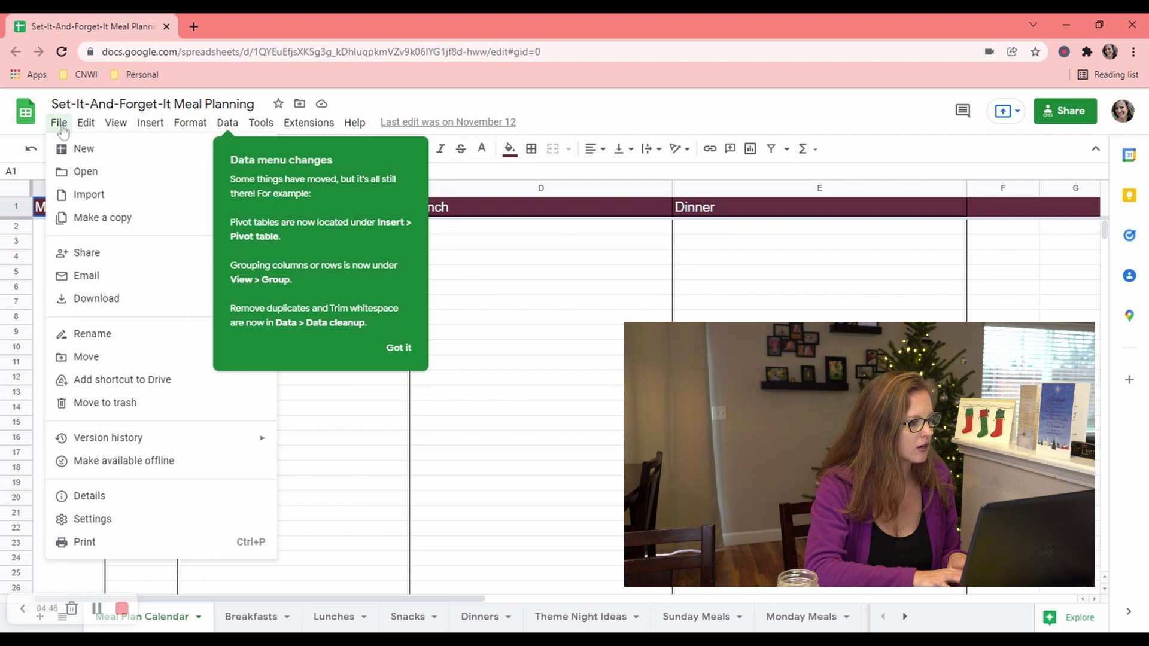
{"action": "left_click", "coordinate": [102, 219]}
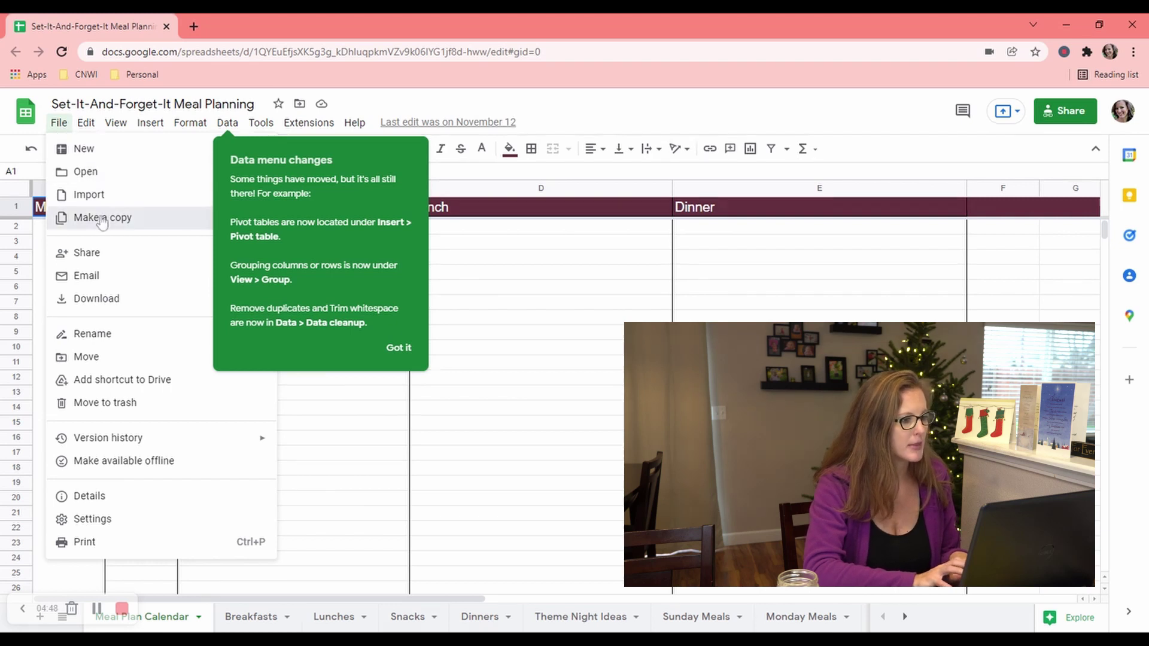
{"action": "left_click_drag", "start_coordinate": [507, 300], "coordinate": [461, 309]}
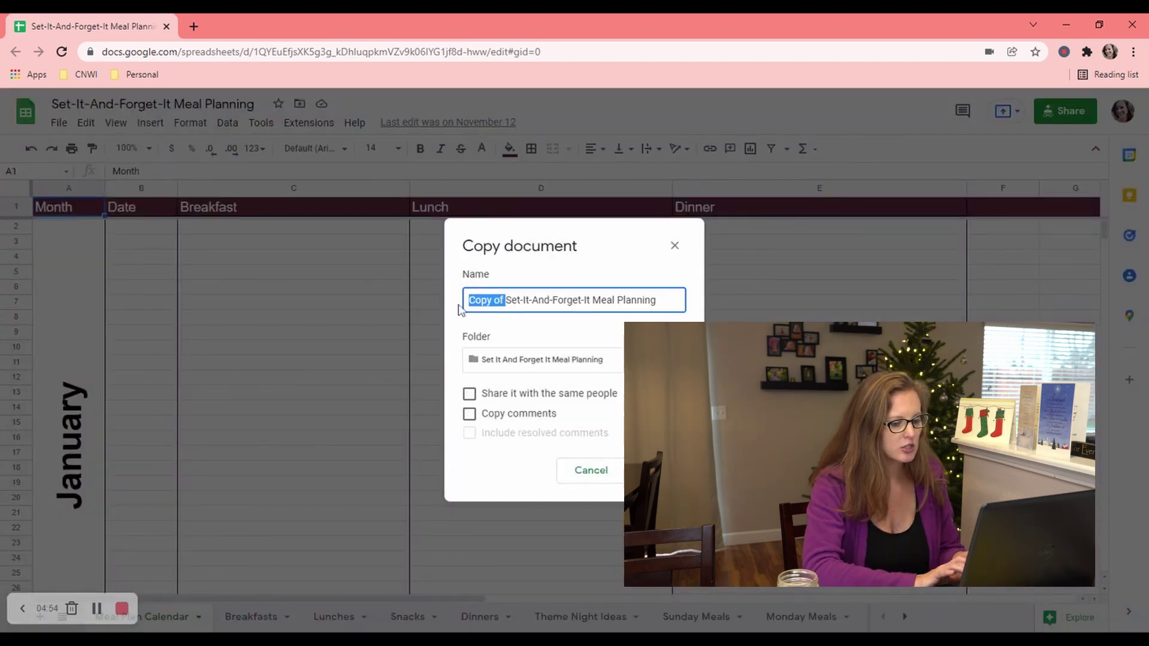
{"action": "key", "text": "BackSpace"}
{"action": "type", "text": "2022"}
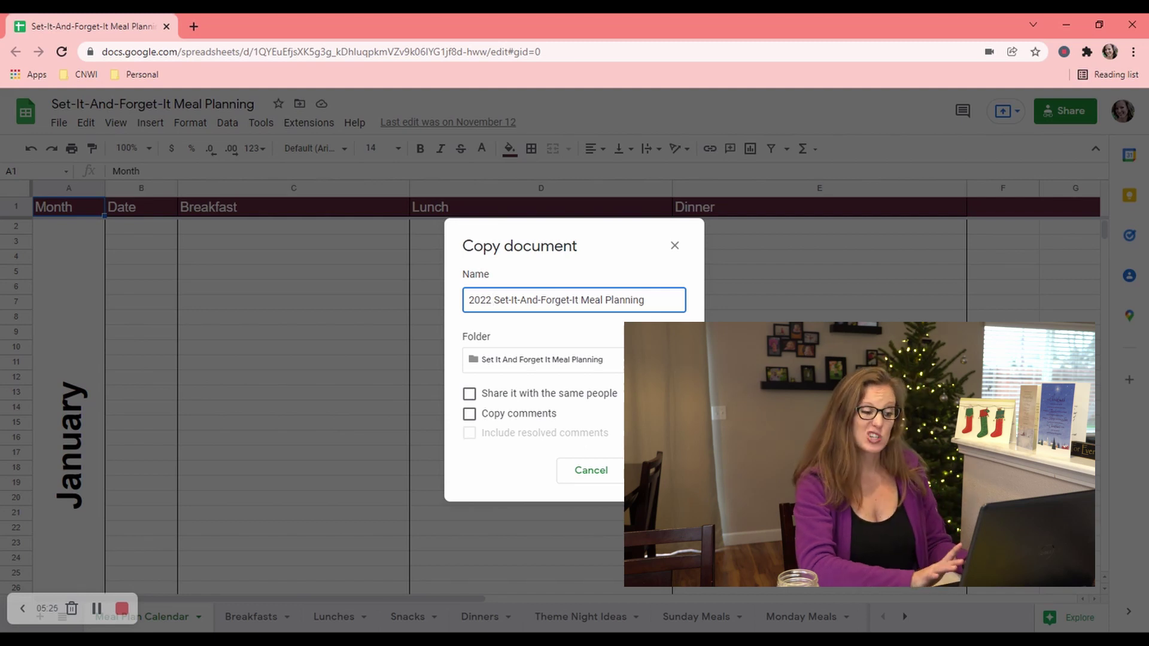
{"action": "left_click", "coordinate": [494, 300]}
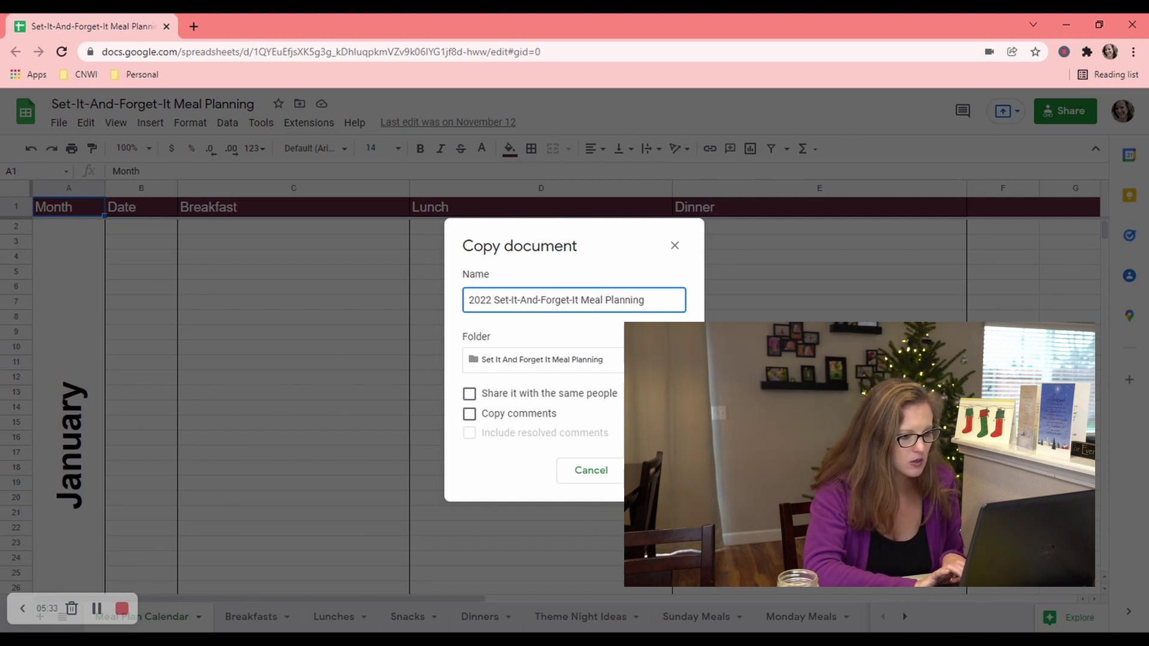
{"action": "left_click", "coordinate": [658, 471]}
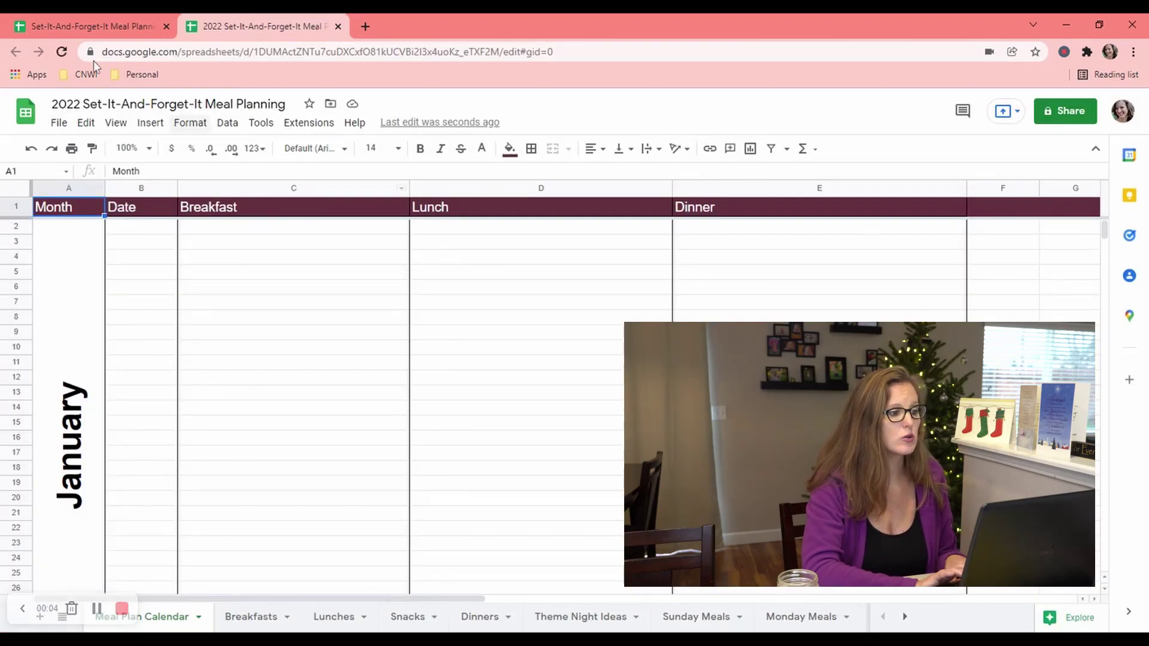
{"action": "left_click", "coordinate": [107, 105]}
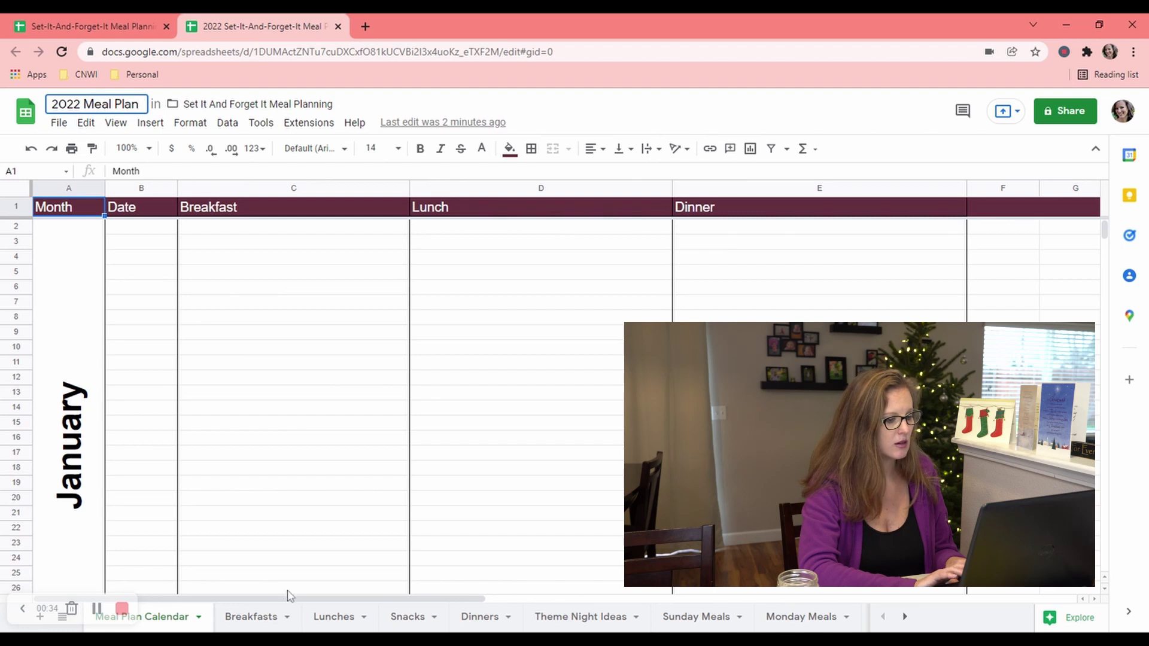
- On the Breakfasts sheet, enter Oatmeal for Monday in B3 and fill it across through Friday
{"action": "left_click", "coordinate": [251, 617]}
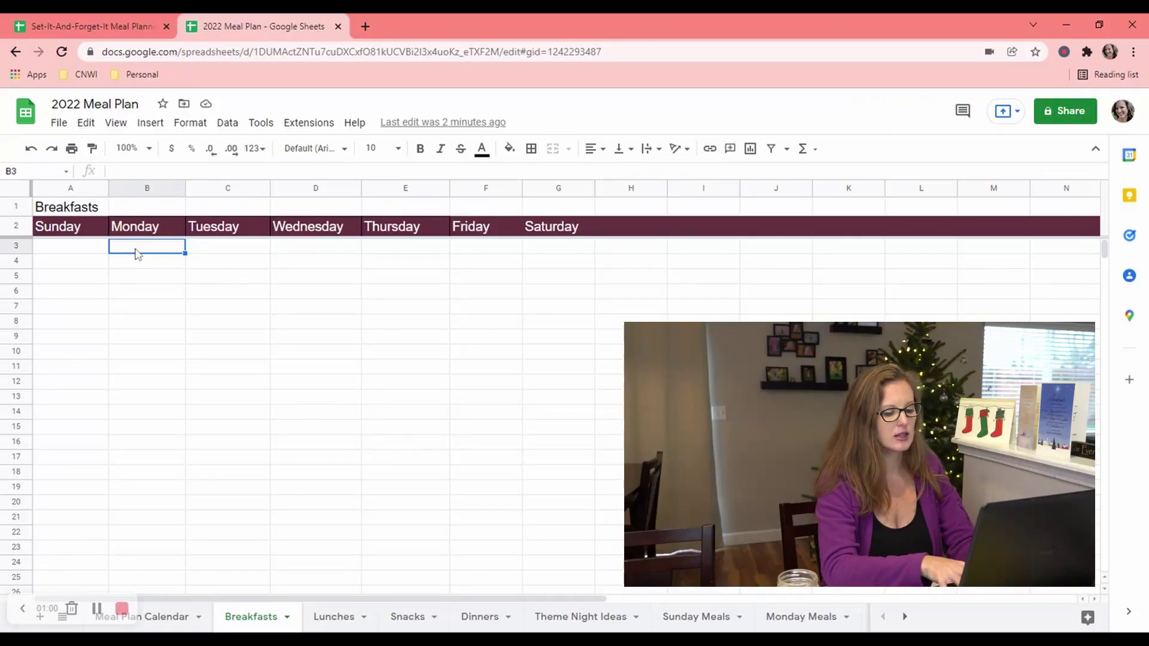
{"action": "type", "text": "O"}
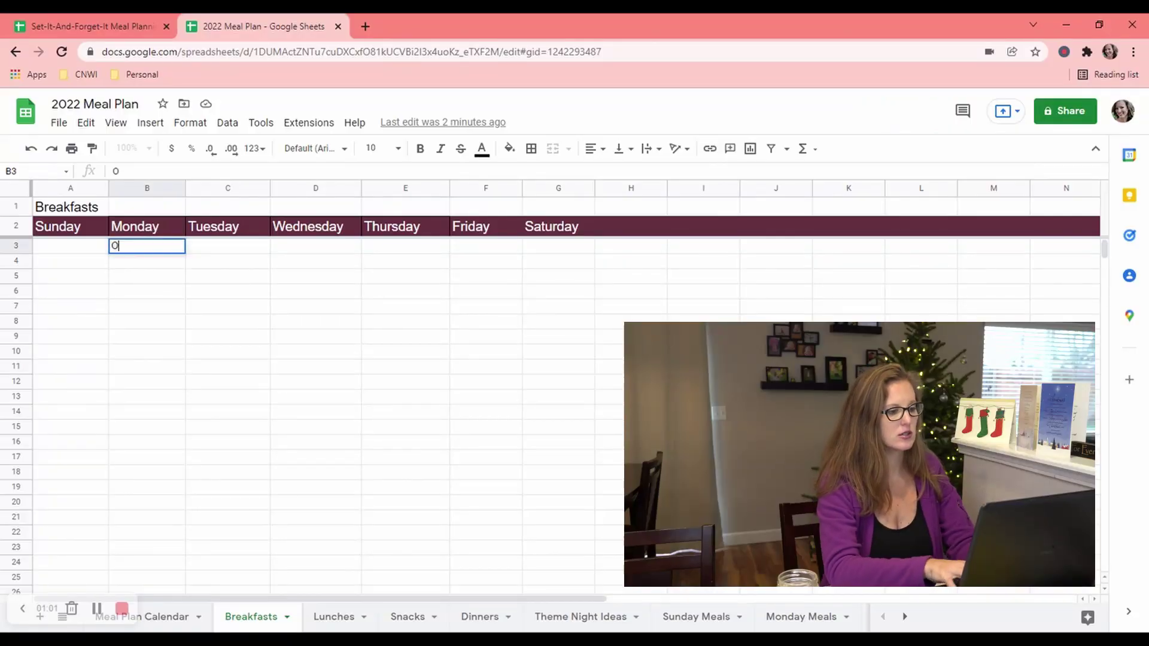
{"action": "type", "text": "atmeal"}
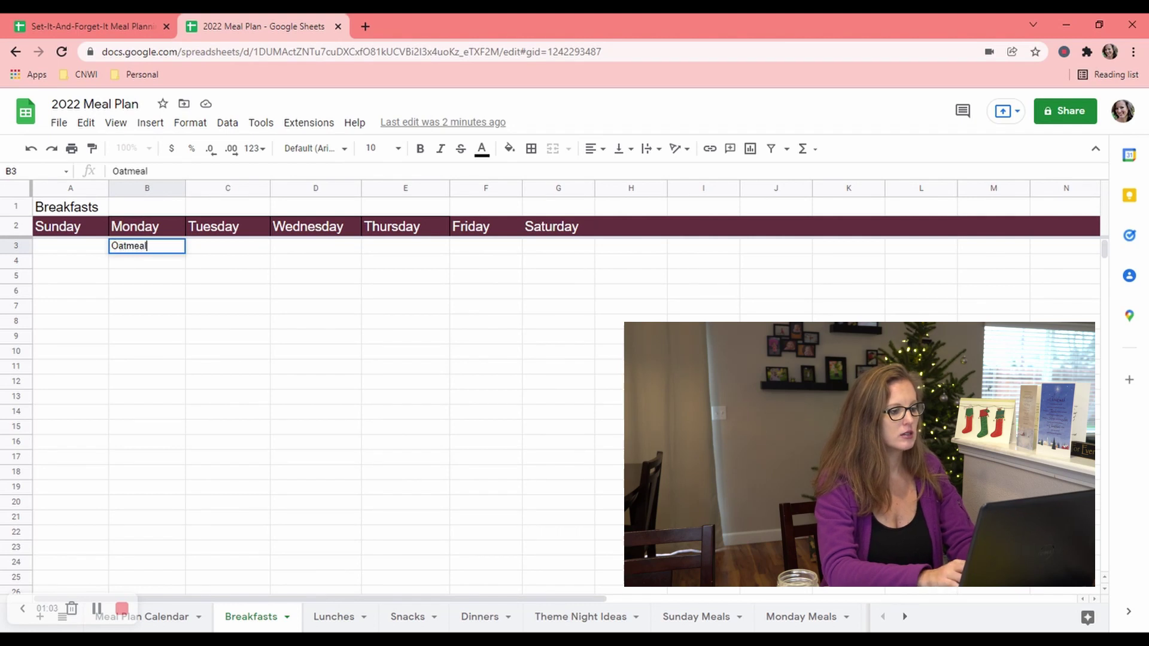
{"action": "key", "text": "Tab"}
{"action": "key", "text": "Left"}
{"action": "left_click_drag", "start_coordinate": [185, 253], "coordinate": [483, 248]}
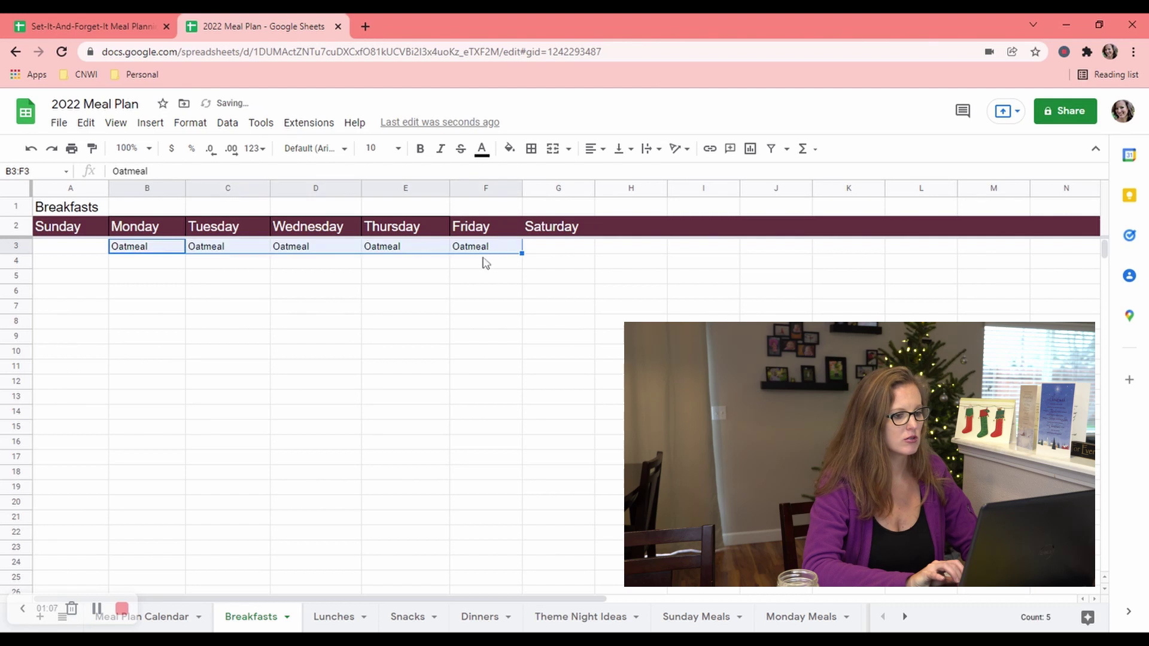
{"action": "left_click", "coordinate": [198, 290]}
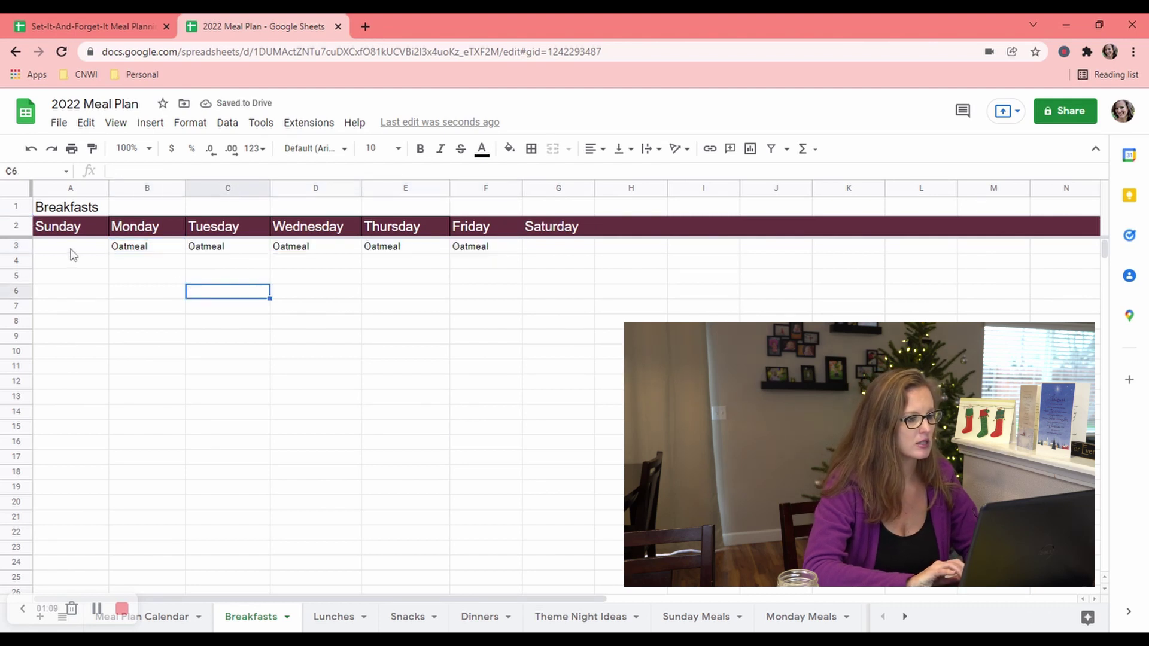
- Enter "Toast with PB and Applesauce" as the Saturday breakfast in G3
{"action": "left_click", "coordinate": [544, 264]}
{"action": "left_click", "coordinate": [544, 251]}
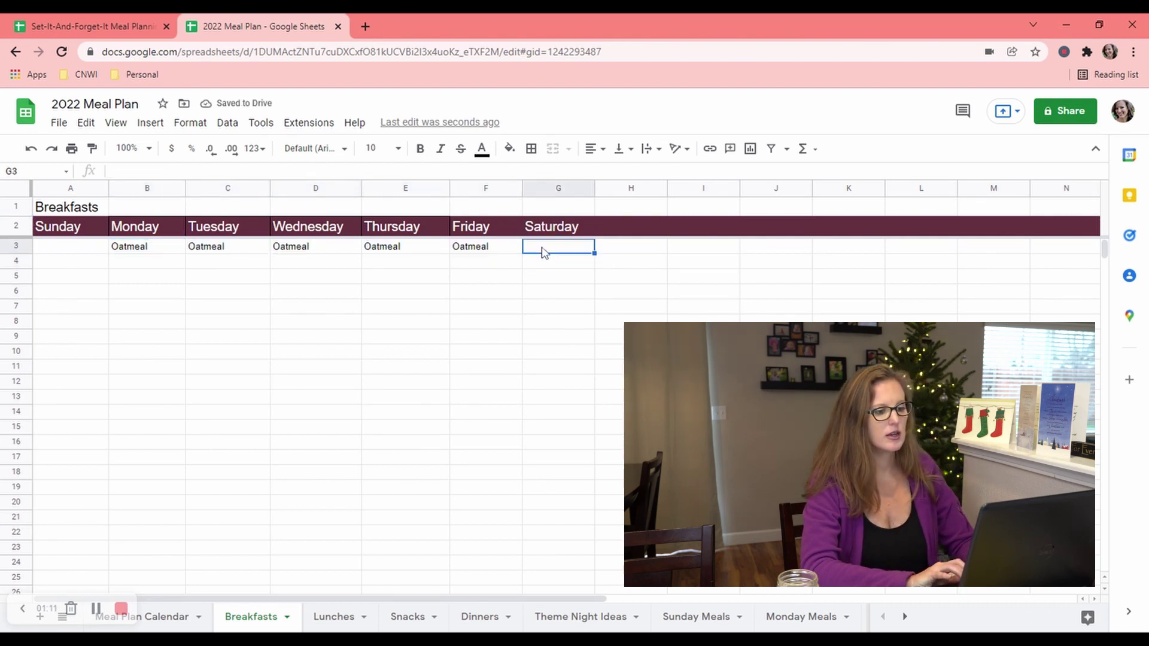
{"action": "type", "text": "Toast"}
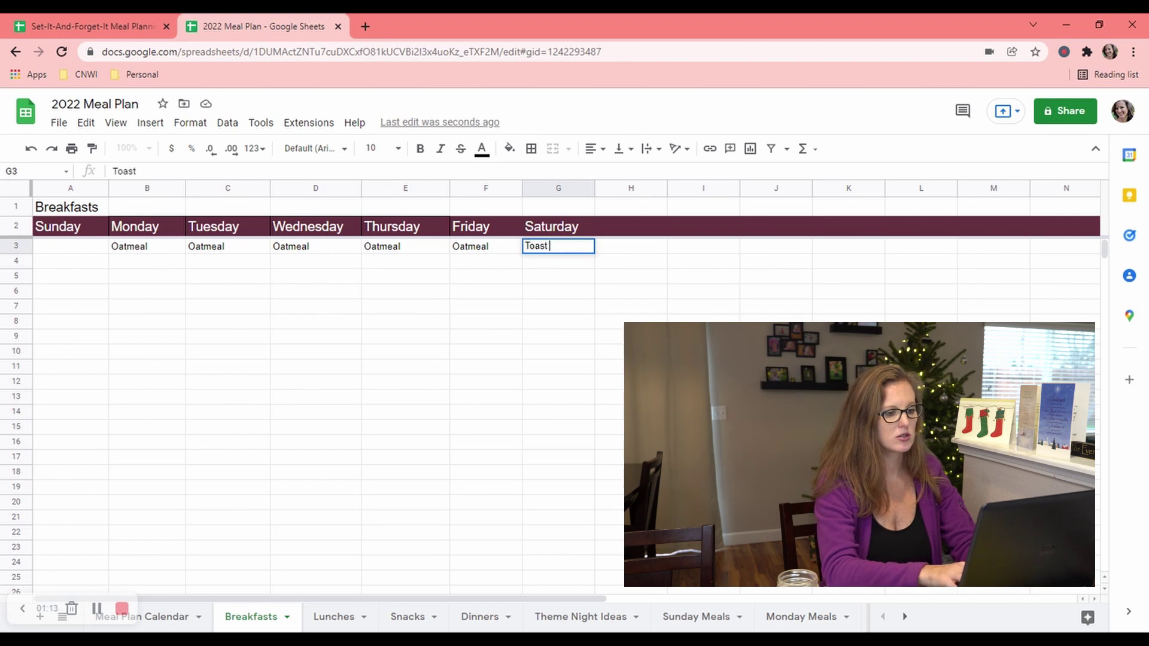
{"action": "type", "text": " with PB and Apple"}
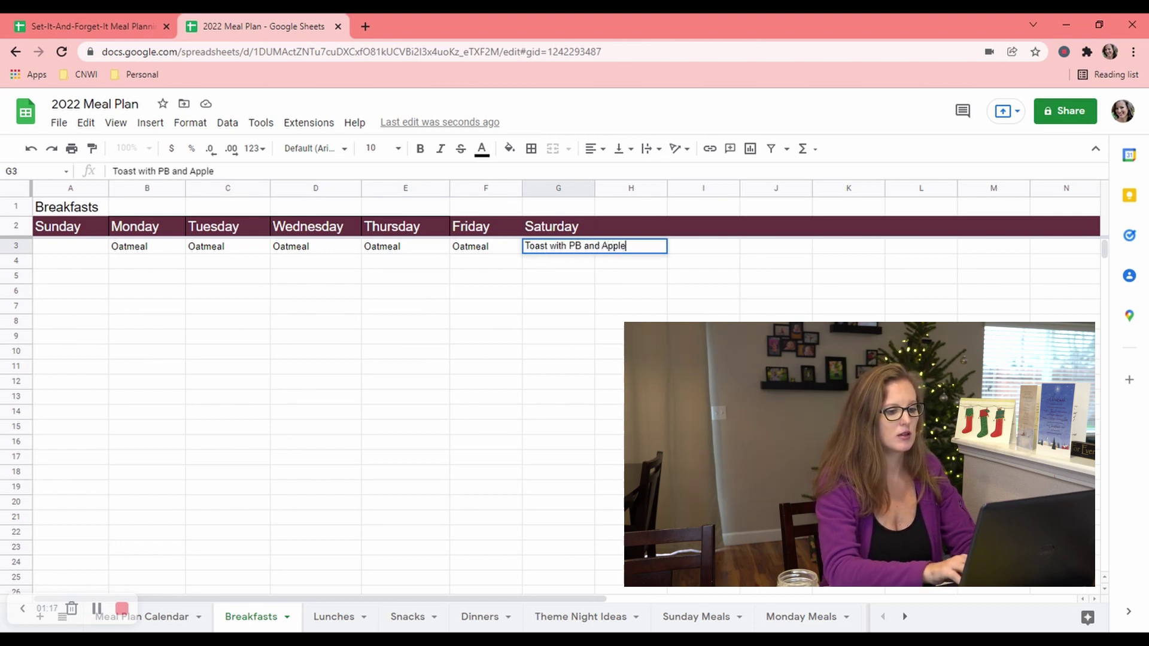
{"action": "type", "text": "sauce"}
- Enter "Amazing Thai Curry Tofu" and "Hashbrowns and Eggs" as Sunday breakfasts in A3 and A4
{"action": "left_click", "coordinate": [70, 246]}
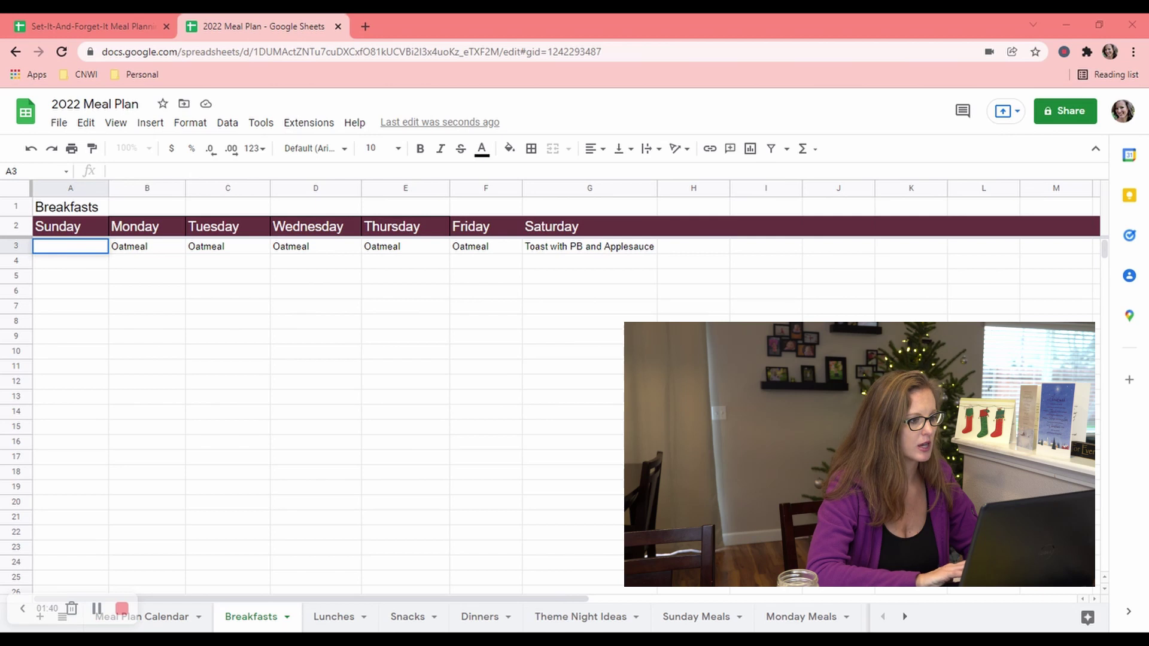
{"action": "type", "text": "Amazing Thai Curry Tofu"}
{"action": "key", "text": "Return"}
{"action": "type", "text": "Hashbrowns and Eg"}
{"action": "key", "text": "BackSpace"}
{"action": "key", "text": "BackSpace"}
{"action": "key", "text": "BackSpace"}
{"action": "key", "text": "BackSpace"}
{"action": "key", "text": "BackSpace"}
{"action": "key", "text": "BackSpace"}
{"action": "key", "text": "BackSpace"}
{"action": "key", "text": "BackSpace"}
{"action": "key", "text": "BackSpace"}
{"action": "key", "text": "BackSpace"}
{"action": "key", "text": "BackSpace"}
{"action": "key", "text": "BackSpace"}
{"action": "key", "text": "BackSpace"}
{"action": "key", "text": "BackSpace"}
{"action": "key", "text": "BackSpace"}
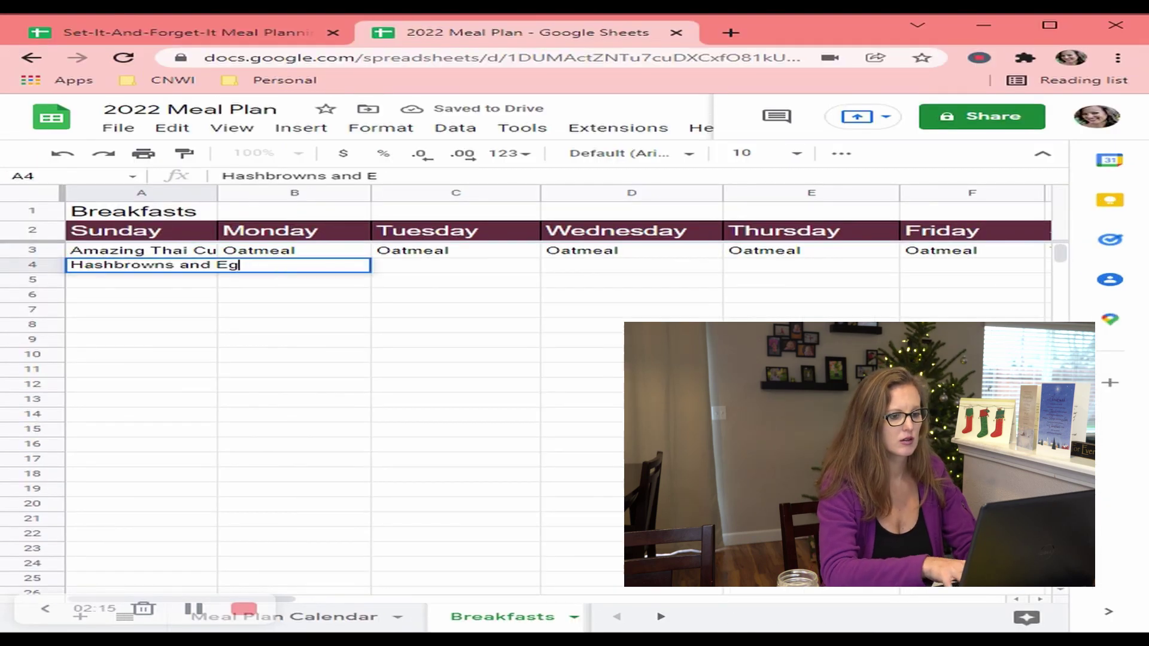
{"action": "type", "text": "shbrowns and Eggs"}
{"action": "key", "text": "Return"}
- Add "Waffles", "Buscuits and Gravy", "Sweet Potato Hash" and "Tofu Graby" to the Sunday column in A5:A8
{"action": "type", "text": "Waffles"}
{"action": "key", "text": "Return"}
{"action": "type", "text": "Buscuits and Gravy"}
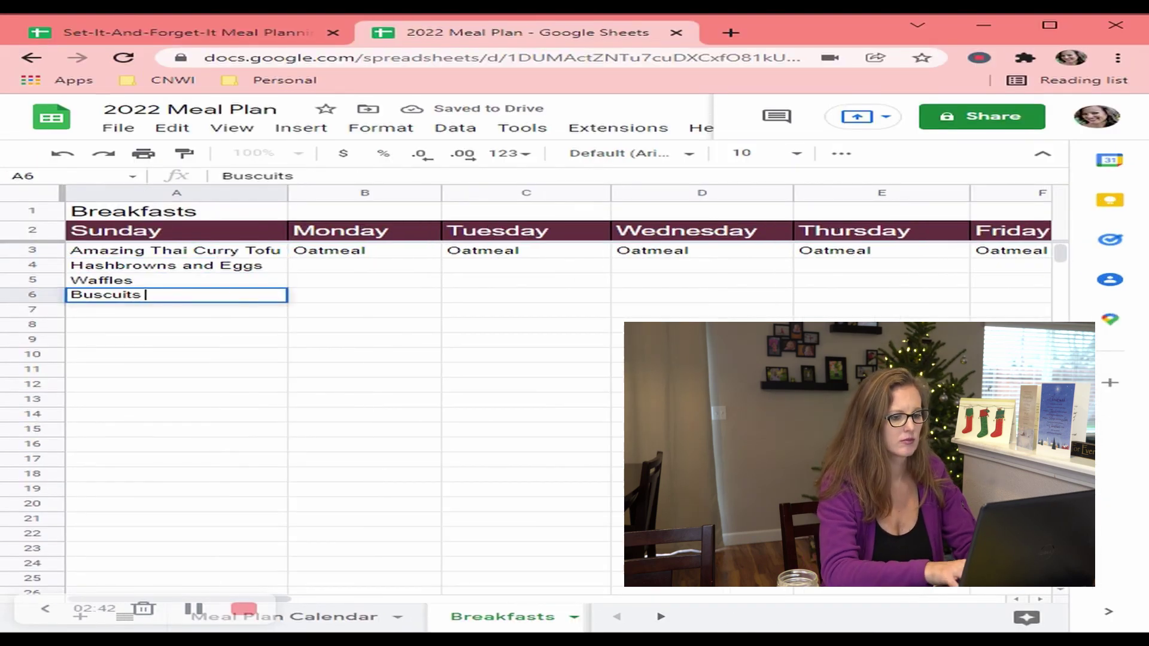
{"action": "key", "text": "Return"}
{"action": "type", "text": "Sweet Potato Hash"}
{"action": "key", "text": "Return"}
{"action": "type", "text": "Tofu Graby"}
{"action": "key", "text": "Return"}
- Complete the Sunday column with "Granoal Parfait", "French Toast", "Omlets" and "Pancakes" in A9:A12
{"action": "type", "text": "Granoal Parfait"}
{"action": "key", "text": "Return"}
{"action": "type", "text": "French Toast"}
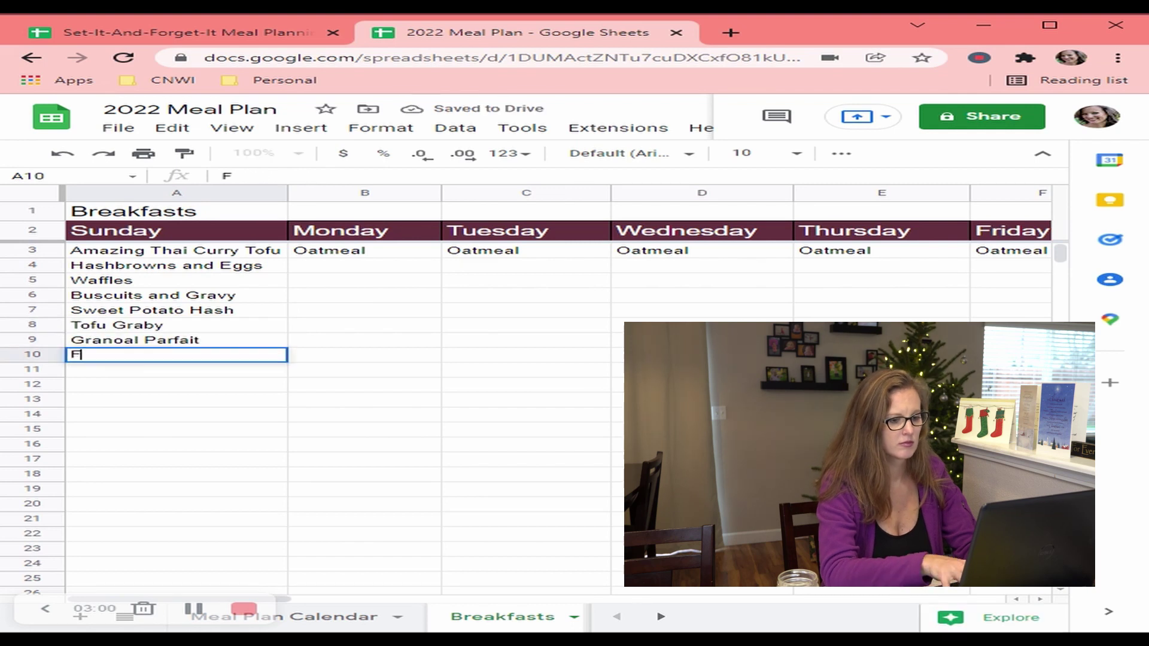
{"action": "key", "text": "Return"}
{"action": "type", "text": "Omlets"}
{"action": "key", "text": "Return"}
{"action": "type", "text": "Pancakes"}
{"action": "left_click", "coordinate": [395, 311]}
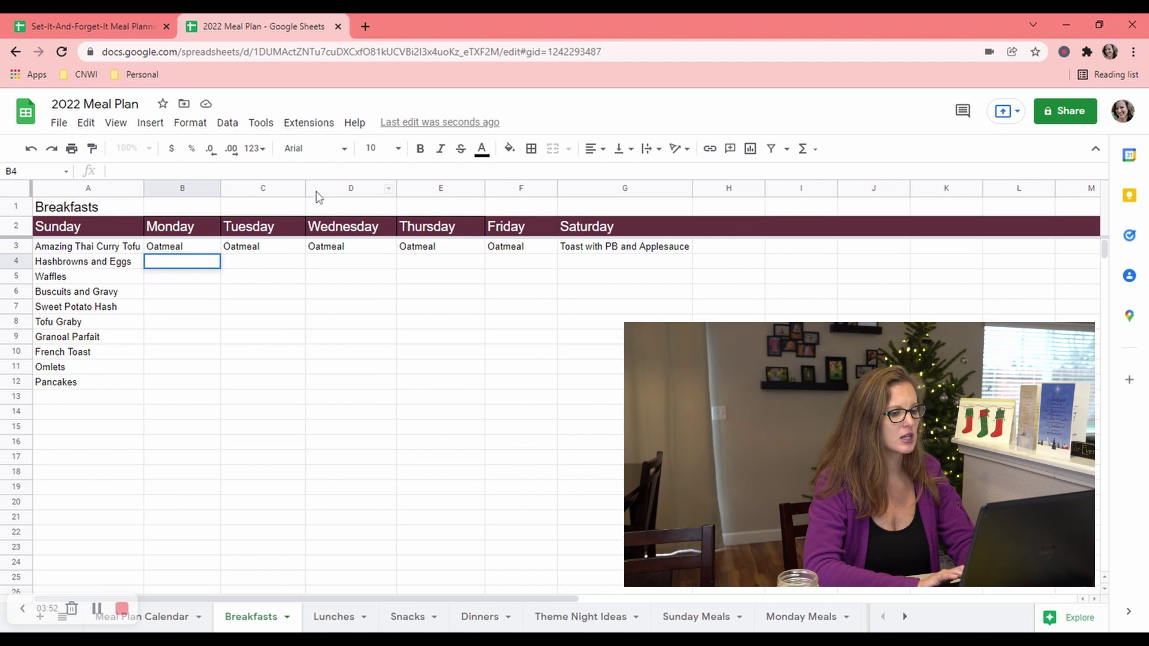
- Replace the Tuesday and Thursday breakfasts in row 3 with Eggs
{"action": "left_click_drag", "start_coordinate": [276, 237], "coordinate": [276, 250]}
{"action": "left_click", "coordinate": [277, 252]}
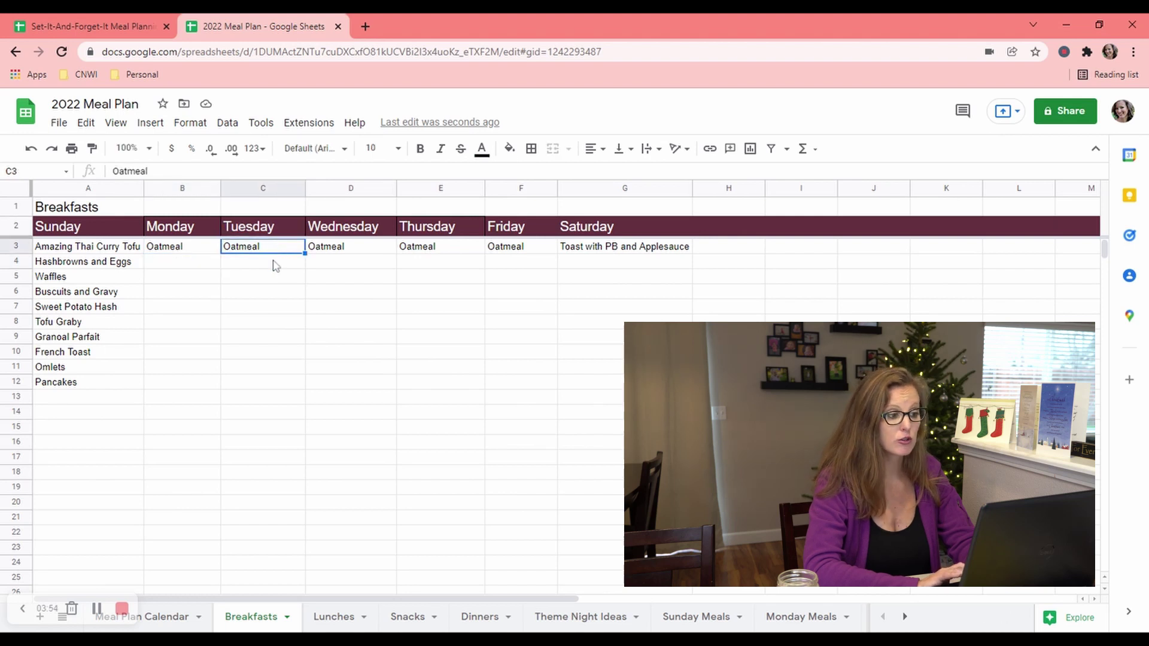
{"action": "type", "text": "Eggs"}
{"action": "key", "text": "Tab"}
{"action": "key", "text": "Tab"}
{"action": "type", "text": "Eggs"}
{"action": "key", "text": "Return"}
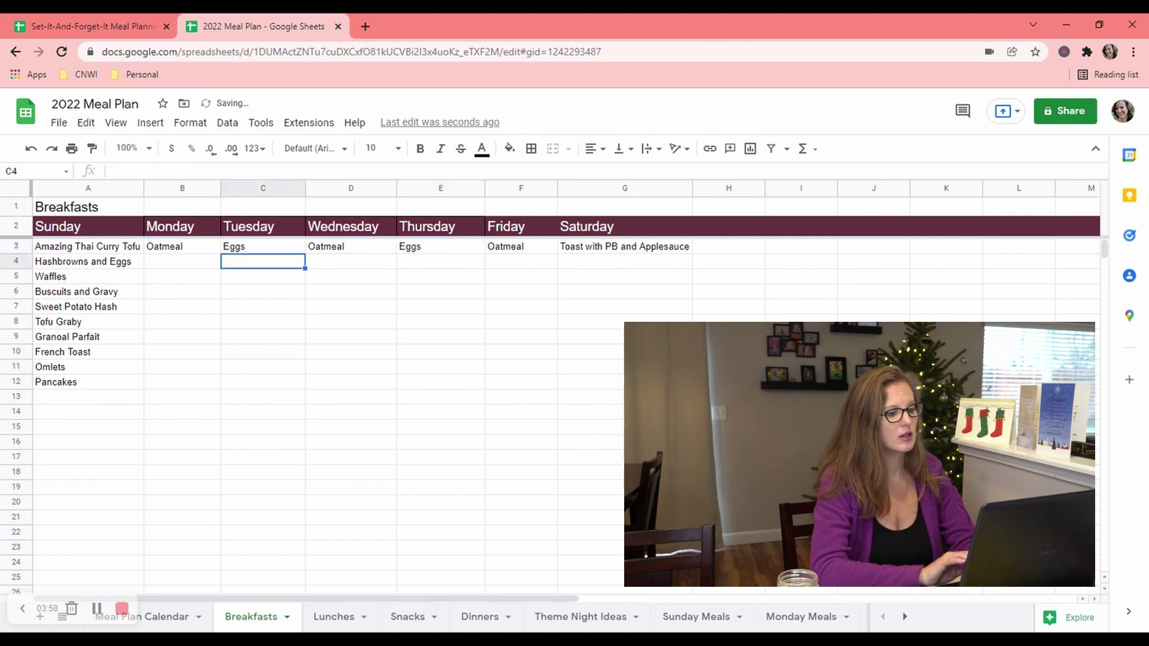
{"action": "left_click", "coordinate": [188, 268]}
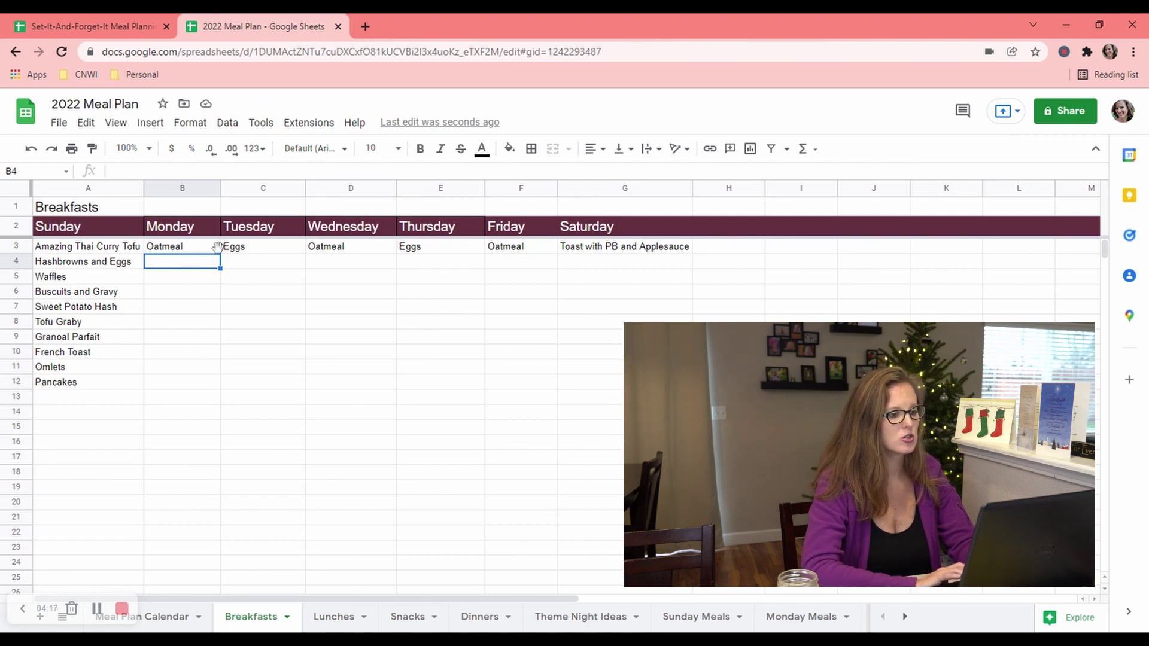
{"action": "left_click", "coordinate": [238, 251]}
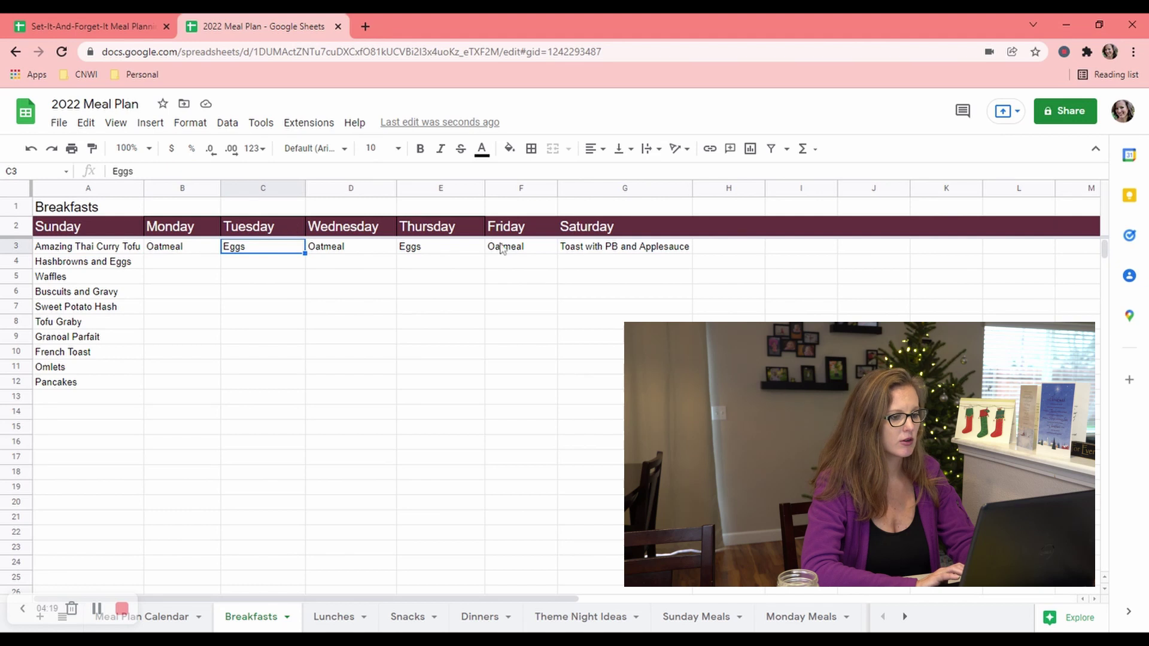
{"action": "left_click", "coordinate": [424, 251]}
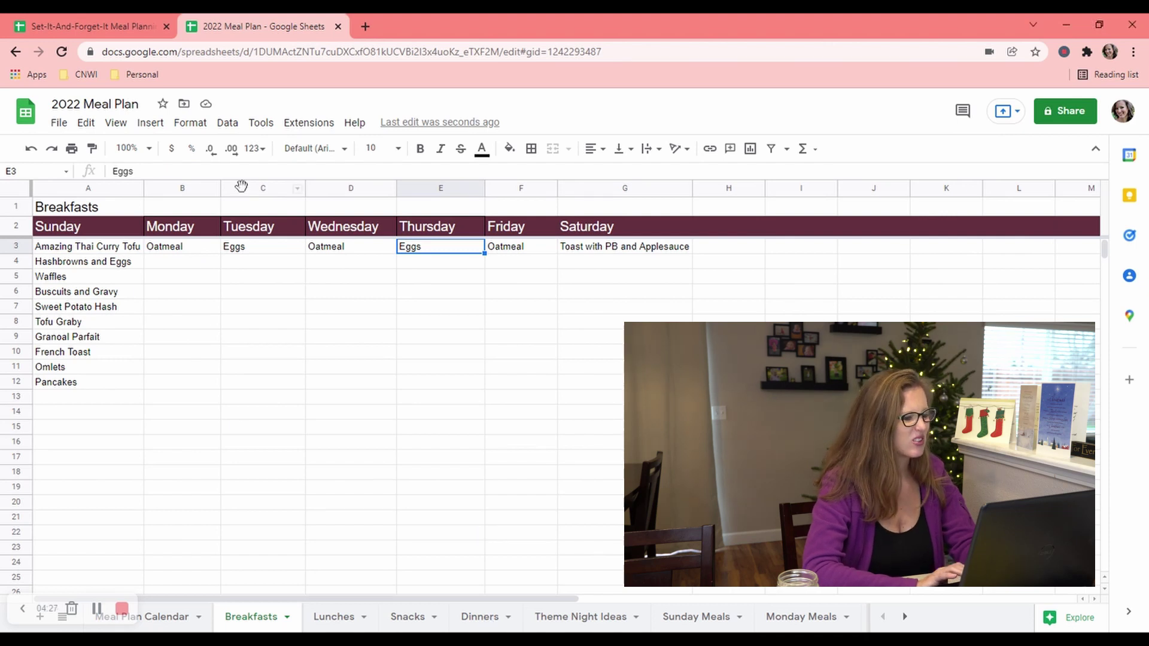
- Enter Rice for Monday, Wednesday and Friday in row 4
{"action": "left_click", "coordinate": [185, 264]}
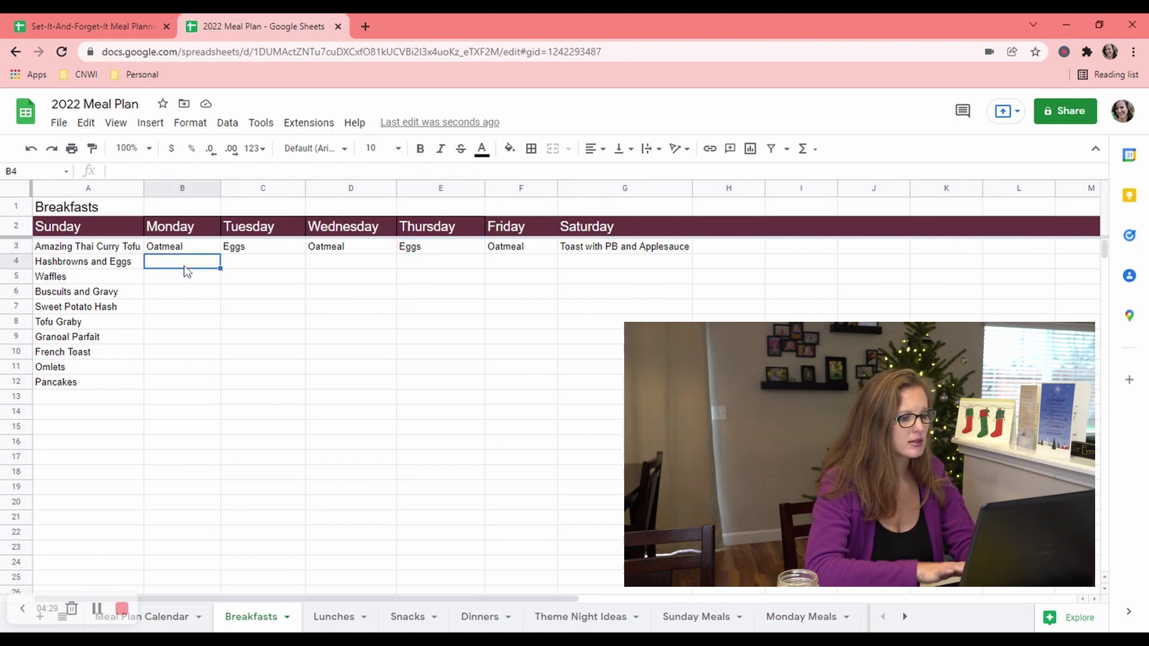
{"action": "type", "text": "Rice"}
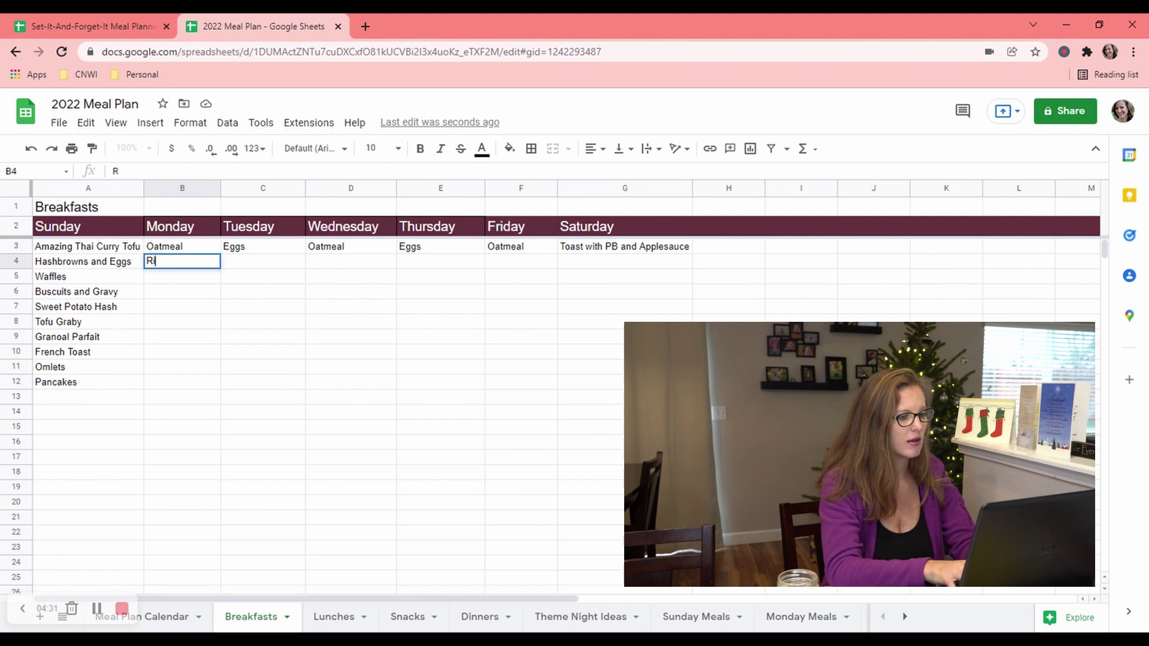
{"action": "key", "text": "Tab"}
{"action": "key", "text": "Tab"}
{"action": "type", "text": "Rice"}
{"action": "key", "text": "Tab"}
{"action": "key", "text": "Tab"}
{"action": "type", "text": "Rice"}
{"action": "key", "text": "Return"}
- Enter Eggs for Tuesday and Thursday in row 4
{"action": "key", "text": "Right"}
{"action": "key", "text": "Up"}
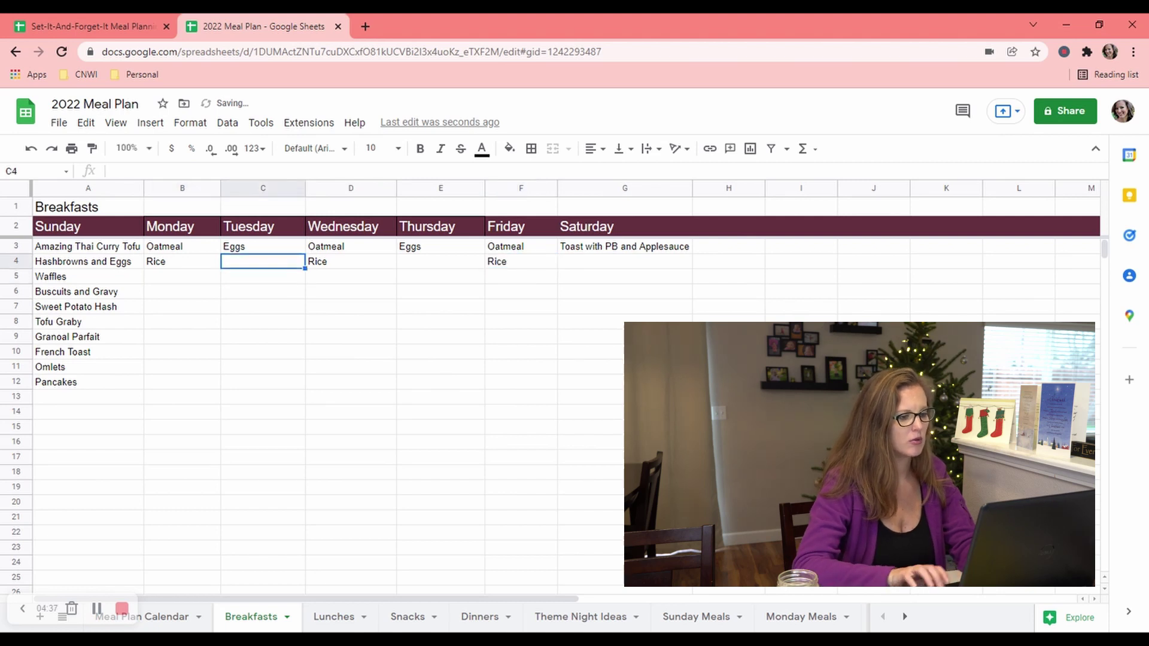
{"action": "type", "text": "Eggs"}
{"action": "key", "text": "Tab"}
{"action": "key", "text": "Tab"}
{"action": "type", "text": "Eggs"}
{"action": "key", "text": "Return"}
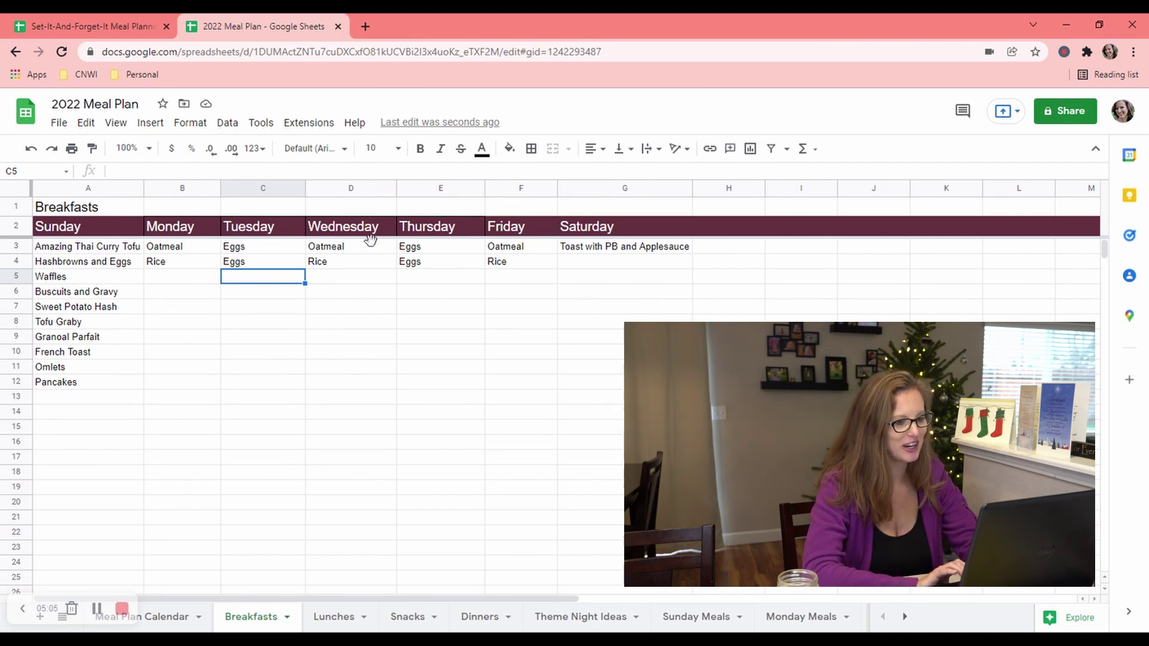
- Fill the Saturday breakfast in G3 down through row 7
{"action": "left_click", "coordinate": [660, 250]}
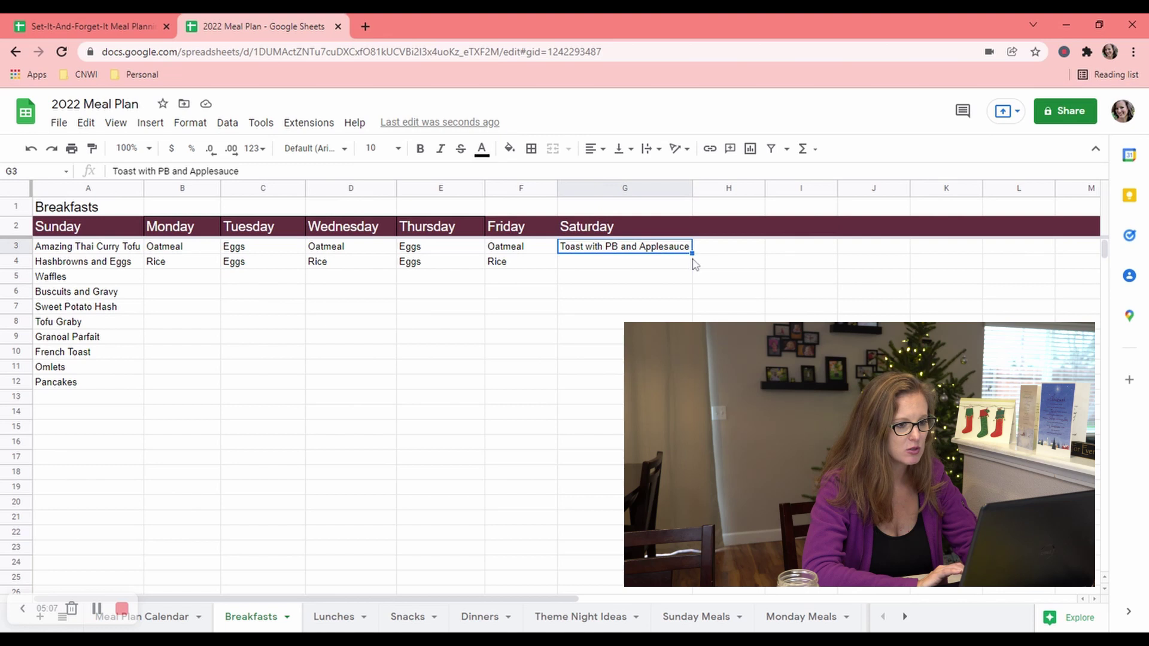
{"action": "left_click_drag", "start_coordinate": [692, 254], "coordinate": [687, 315]}
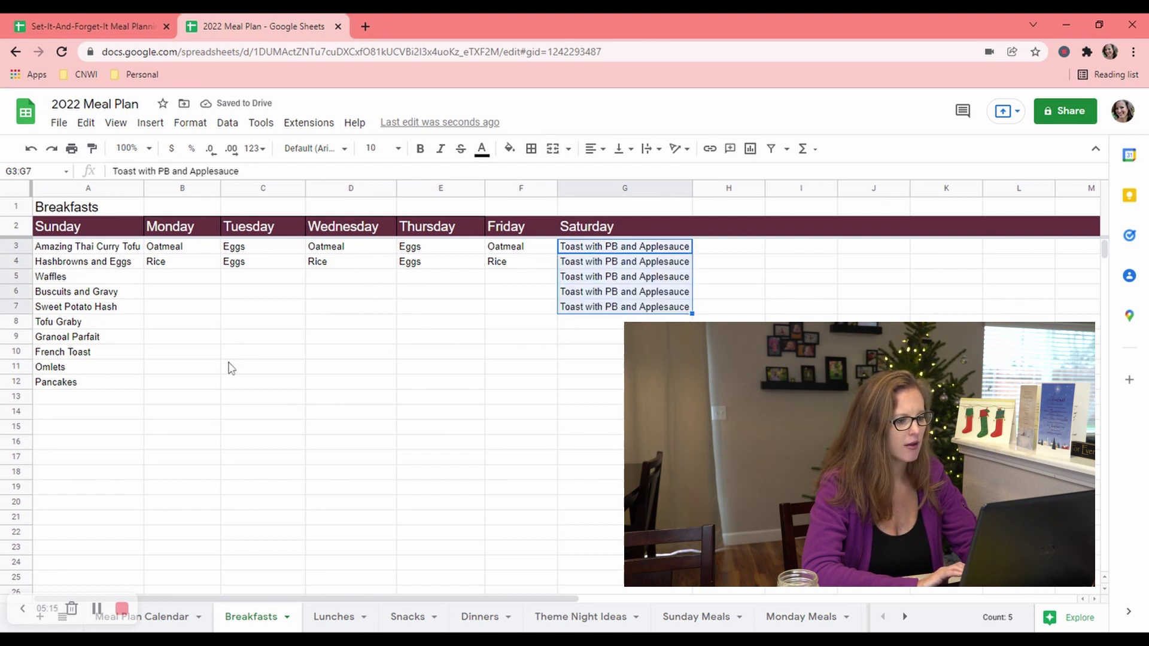
{"action": "left_click", "coordinate": [218, 310]}
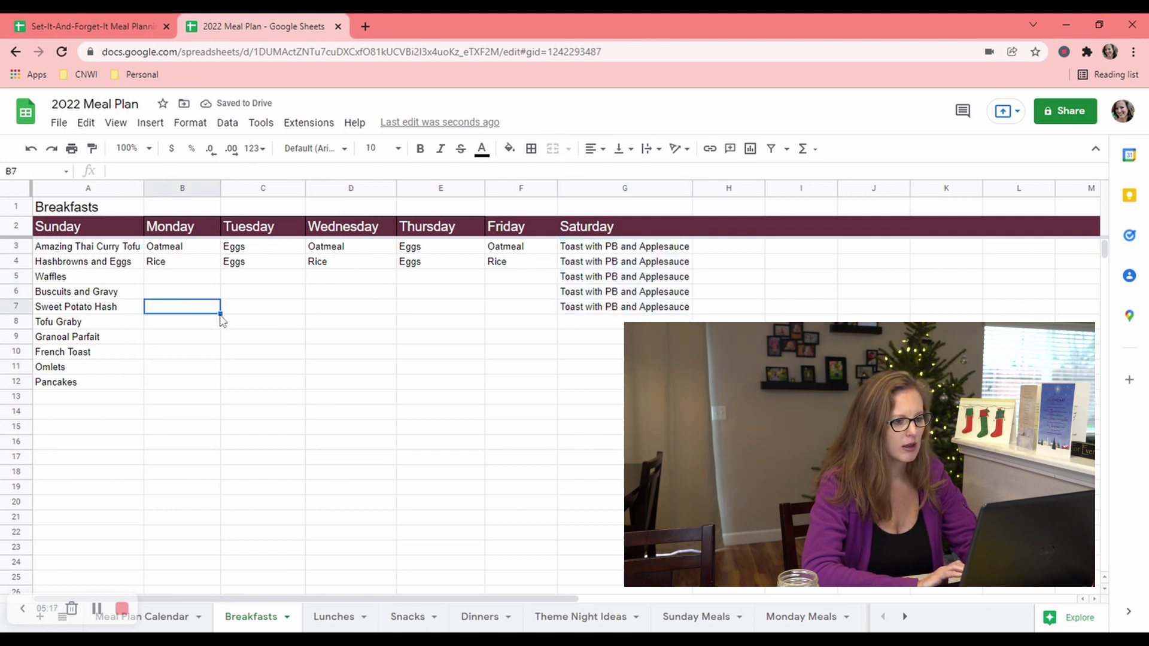
- Enter Granola for Monday and Eggs for Tuesday in row 5
{"action": "left_click", "coordinate": [200, 278]}
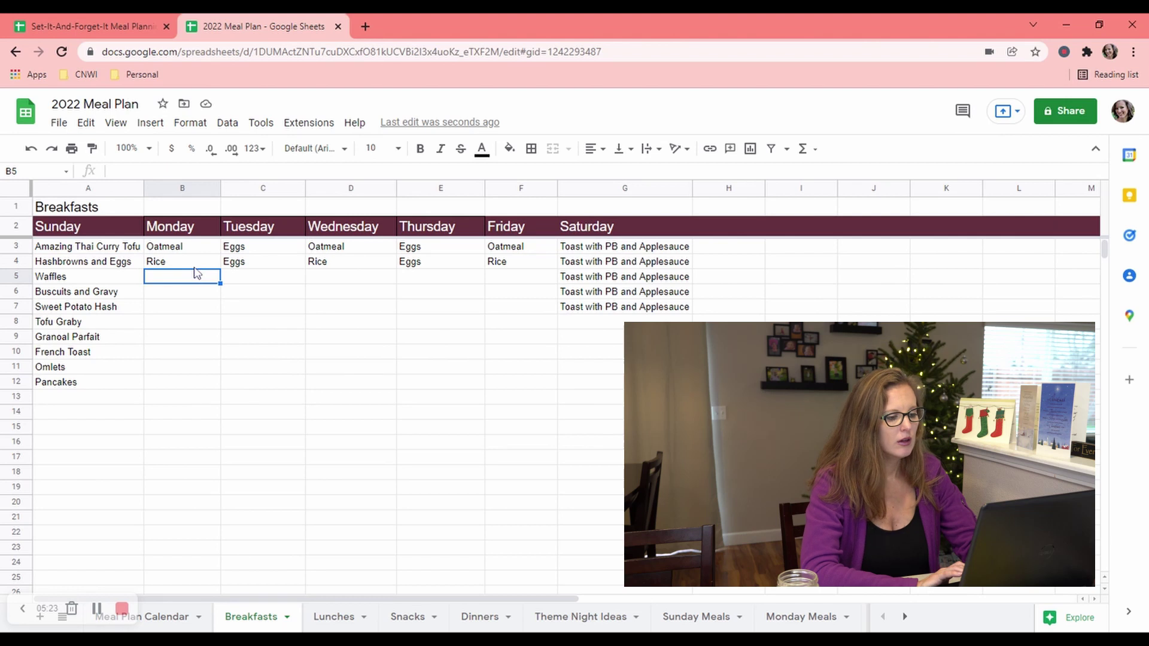
{"action": "type", "text": "Gra"}
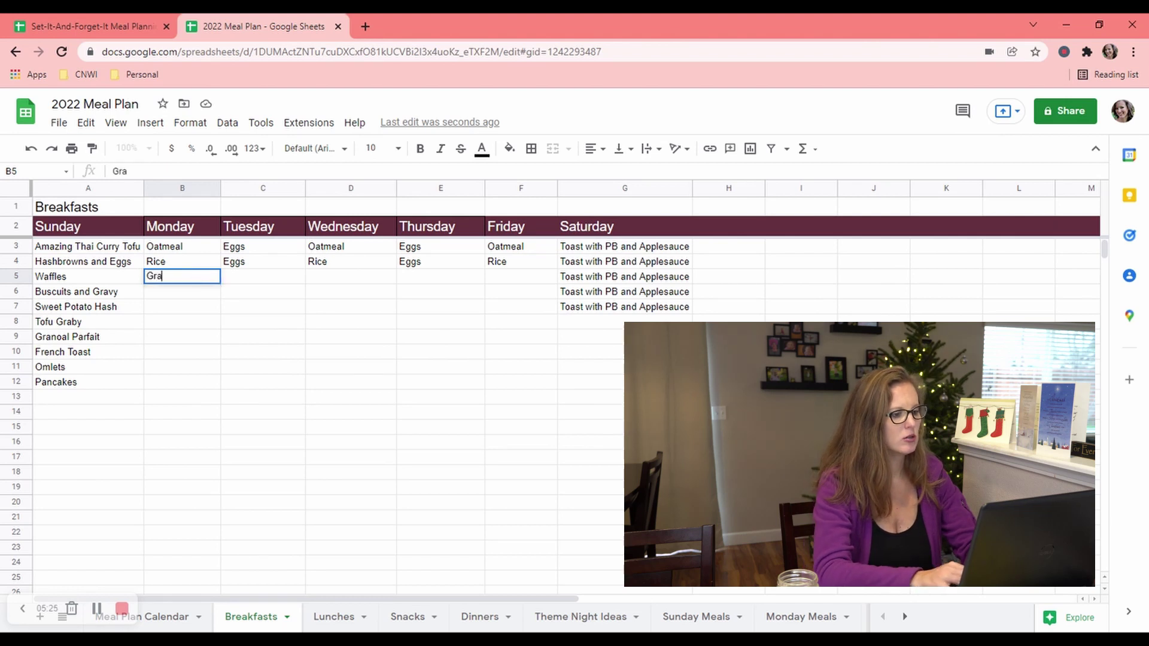
{"action": "type", "text": "noal"}
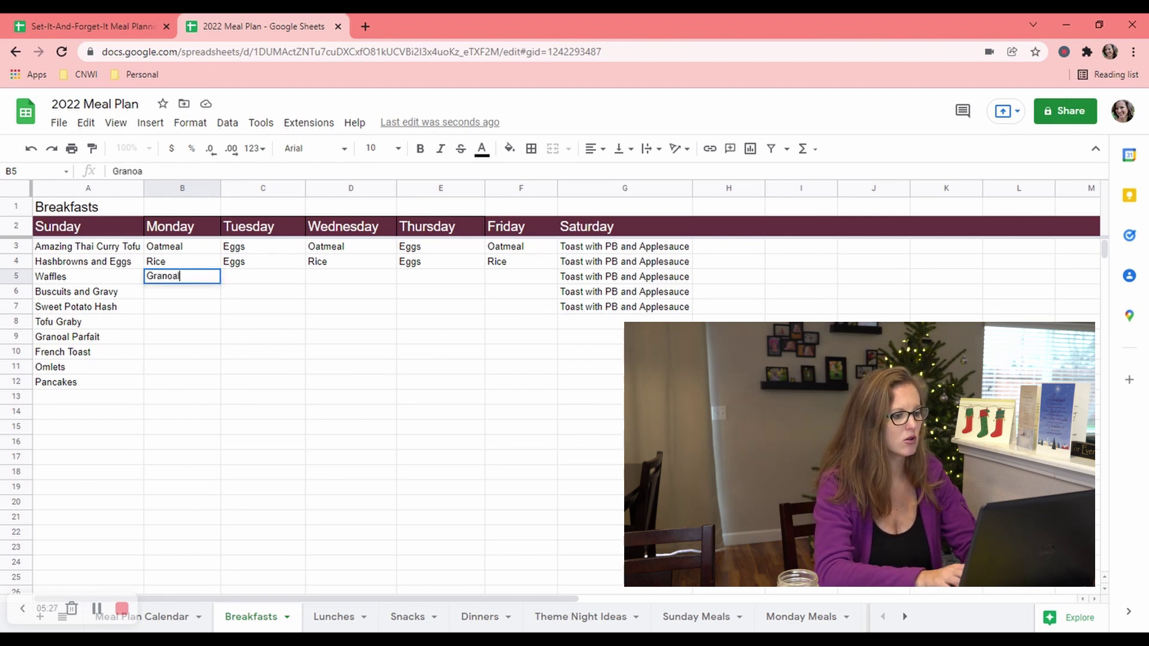
{"action": "key", "text": "BackSpace"}
{"action": "key", "text": "BackSpace"}
{"action": "type", "text": "la"}
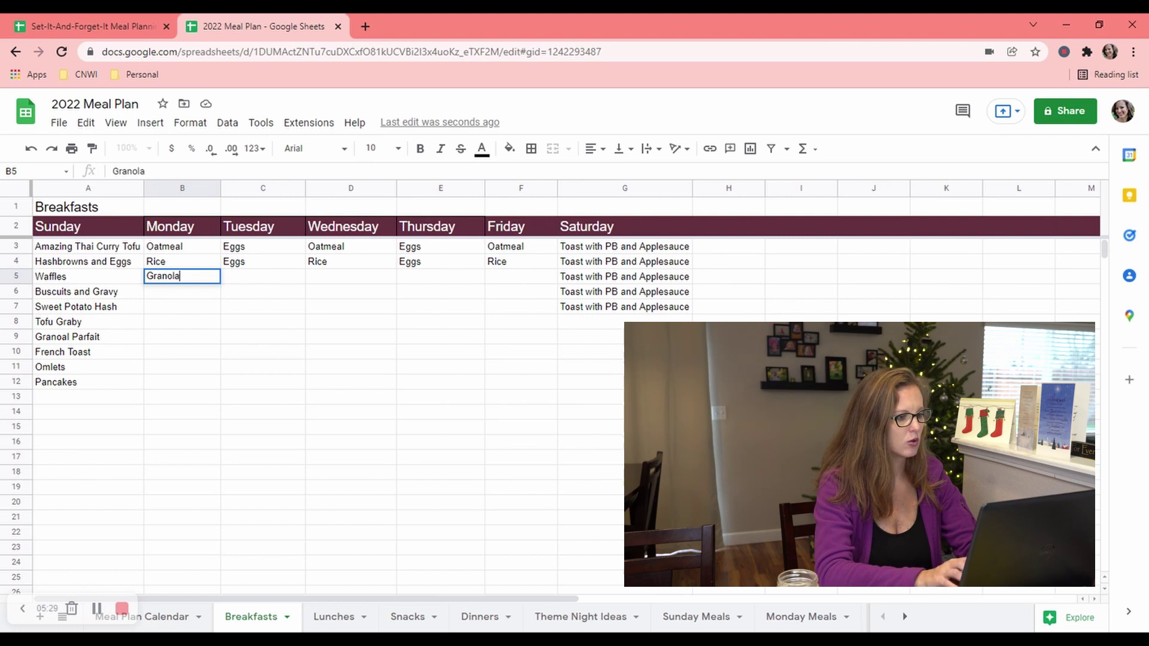
{"action": "key", "text": "Tab"}
{"action": "type", "text": "Eggs"}
{"action": "key", "text": "Tab"}
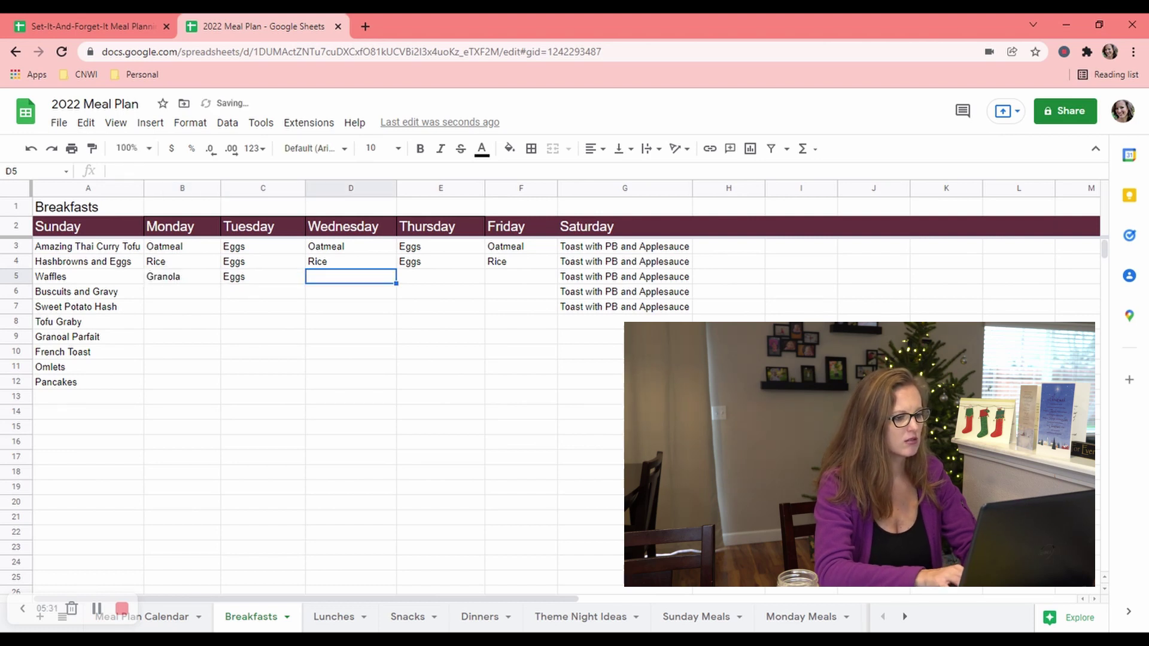
- Complete the weekdays of row 5 with Granola for Wednesday, Eggs for Thursday and Granola for Friday
{"action": "type", "text": "Granola"}
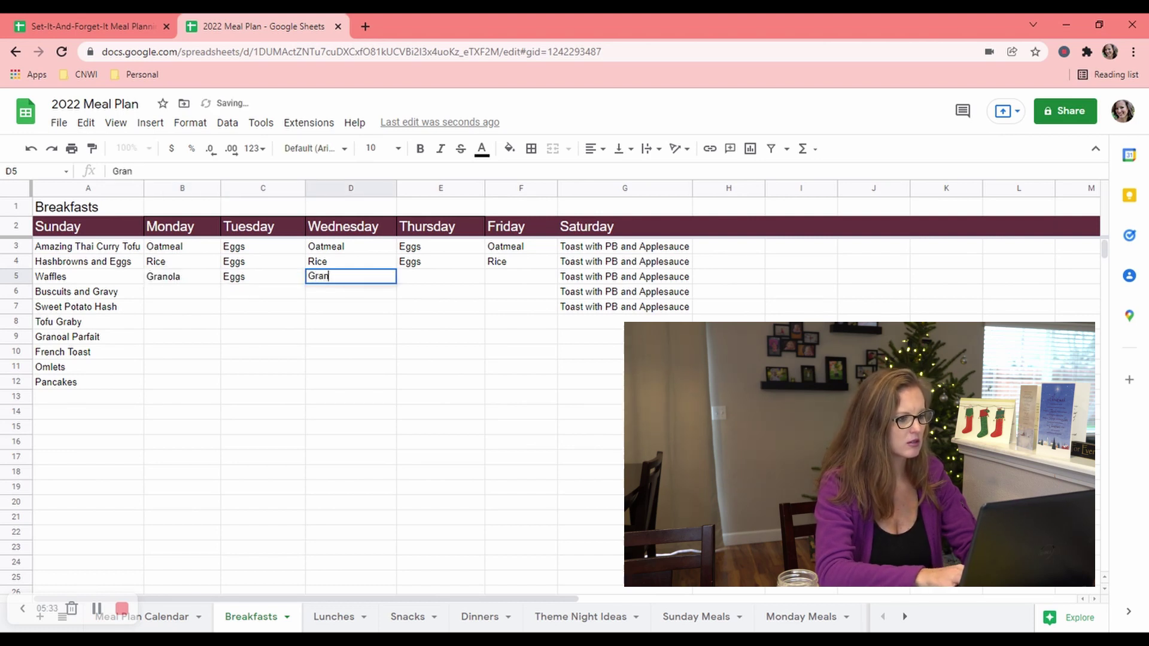
{"action": "key", "text": "Tab"}
{"action": "type", "text": "Eggs"}
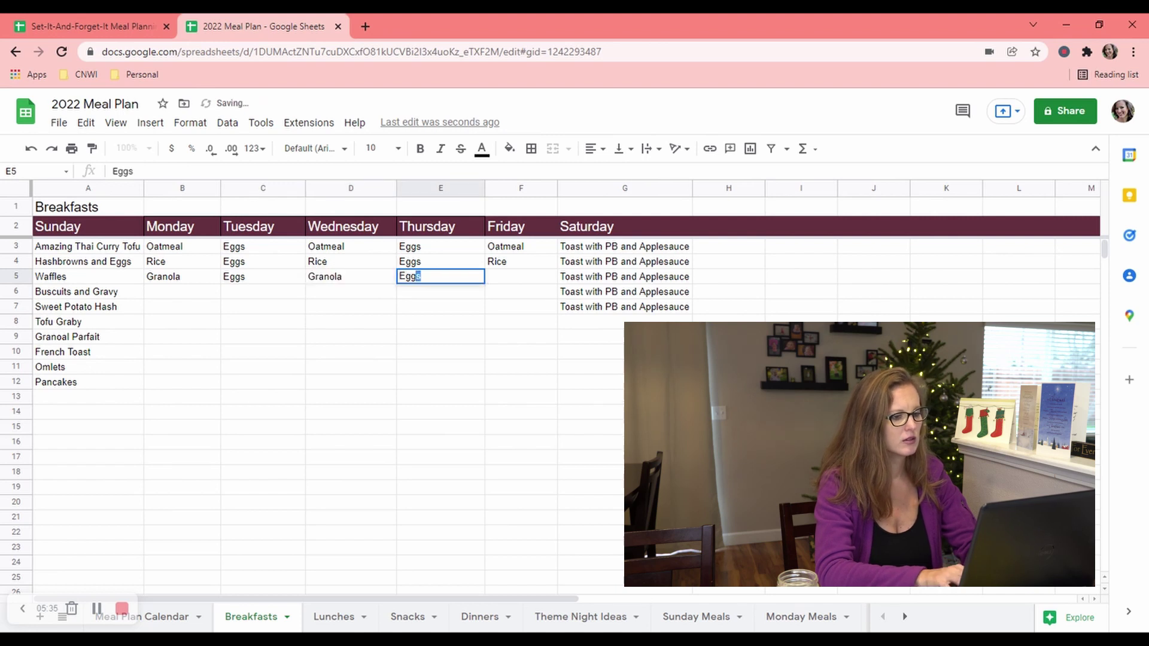
{"action": "key", "text": "Tab"}
{"action": "type", "text": "Granola"}
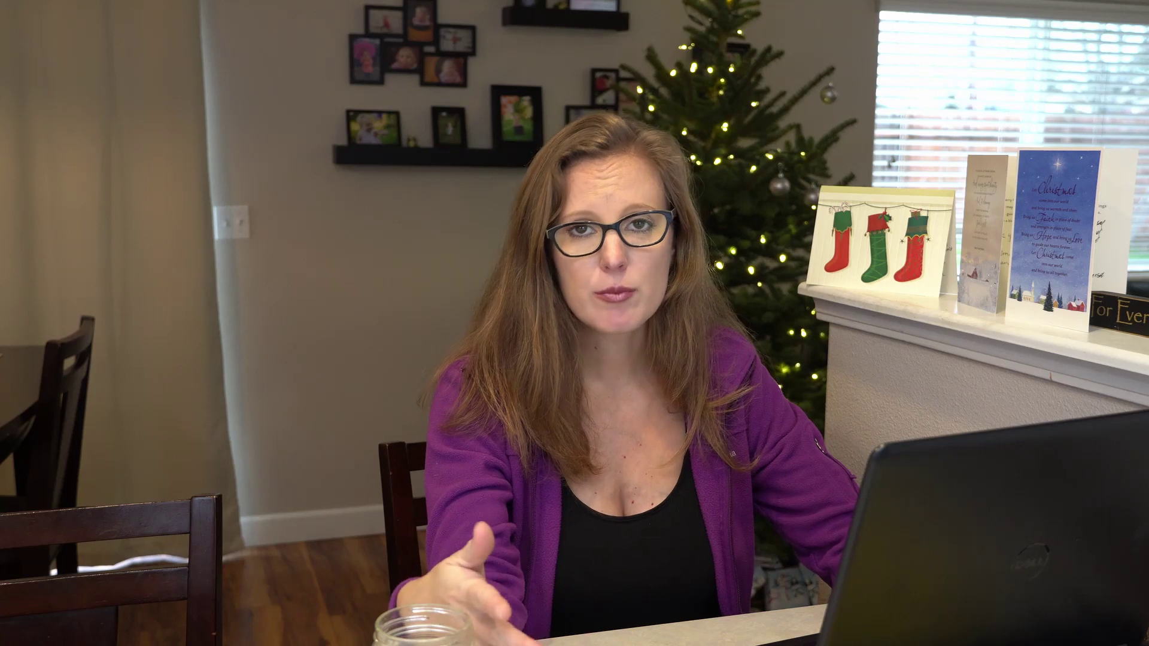